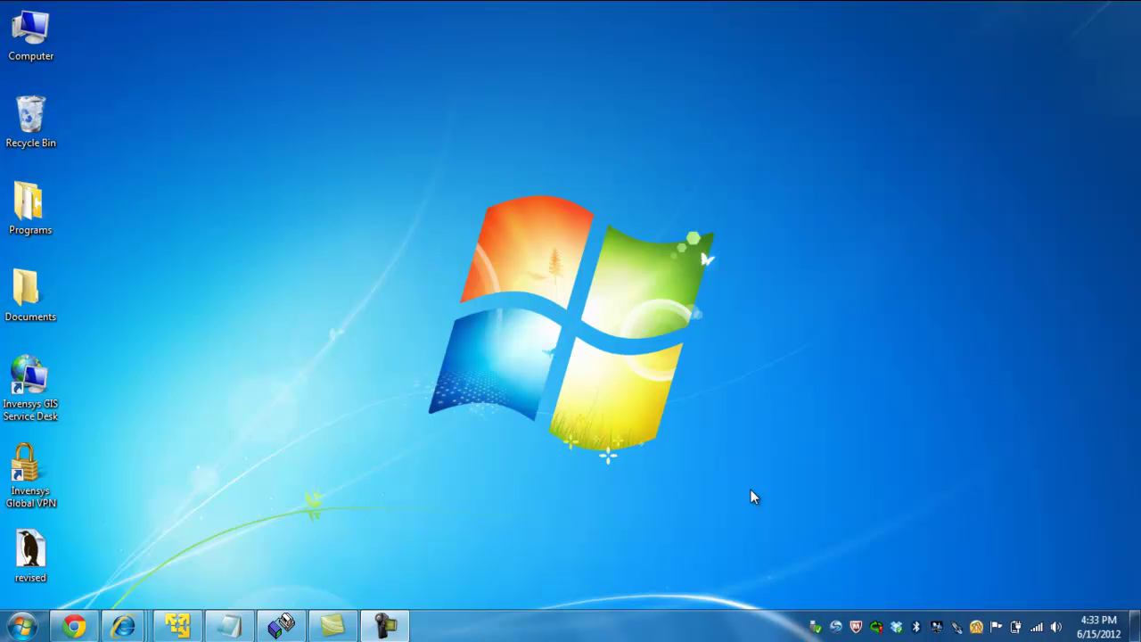
Step: Launch Bridge from the Eurotherm folder under All Programs in the Start menu
{"action": "key", "text": "super"}
{"action": "key", "text": "Return"}
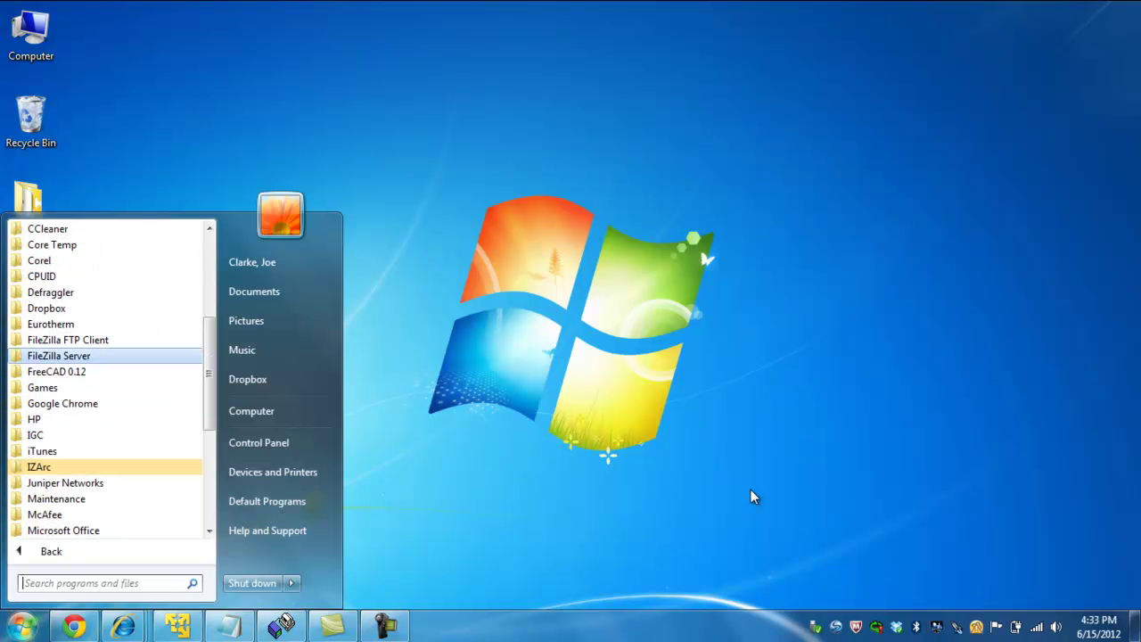
{"action": "key", "text": "Up"}
{"action": "key", "text": "Up"}
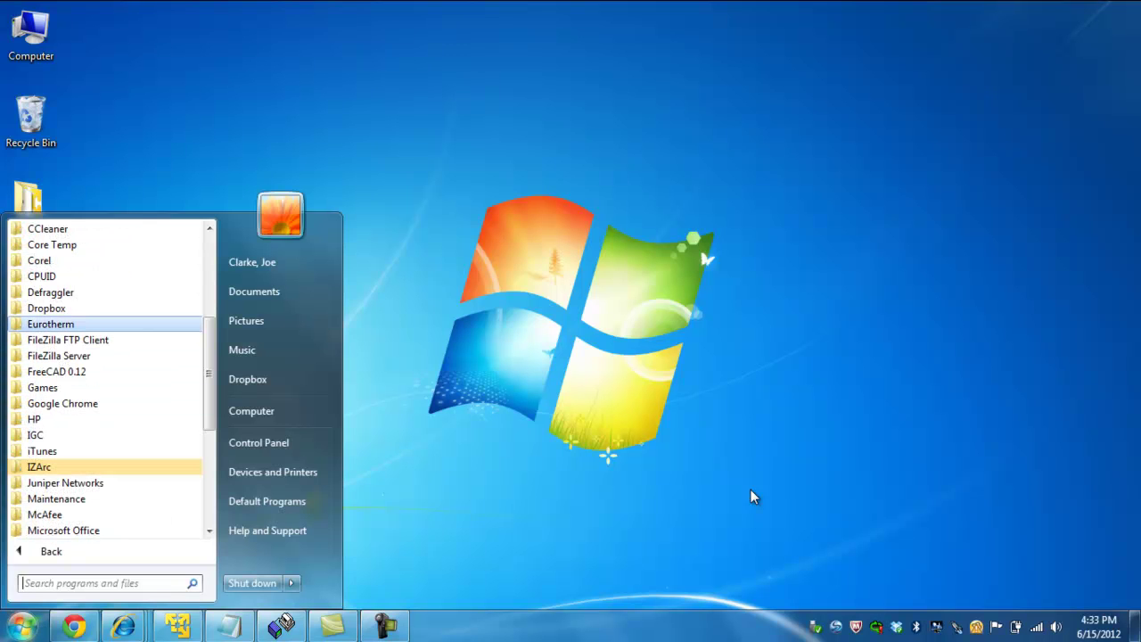
{"action": "key", "text": "Return"}
{"action": "key", "text": "Down"}
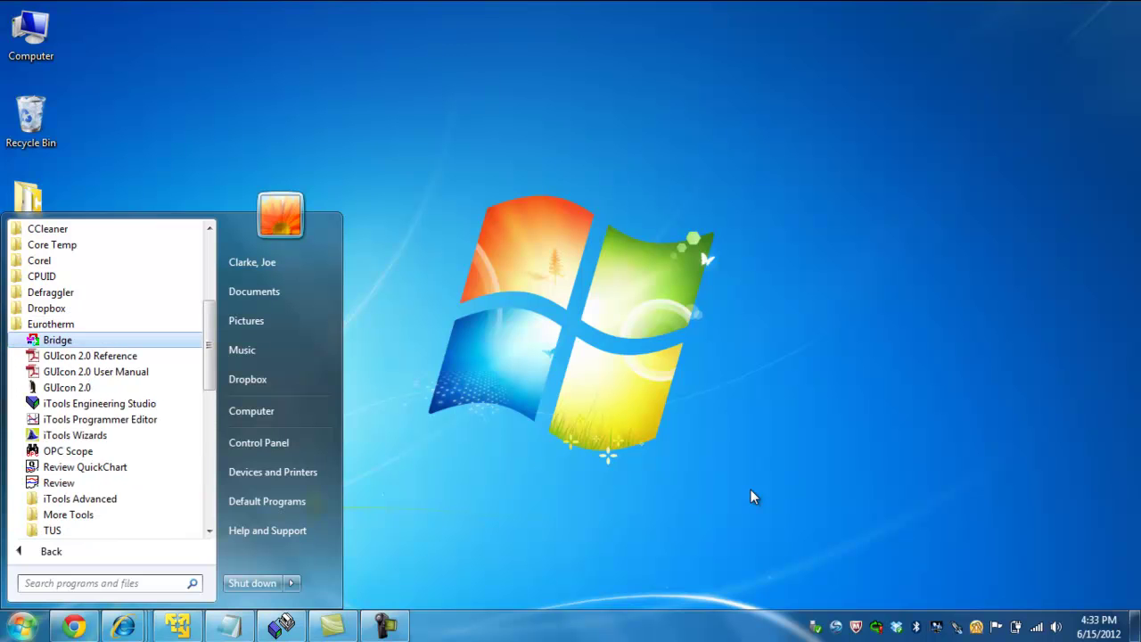
{"action": "key", "text": "Return"}
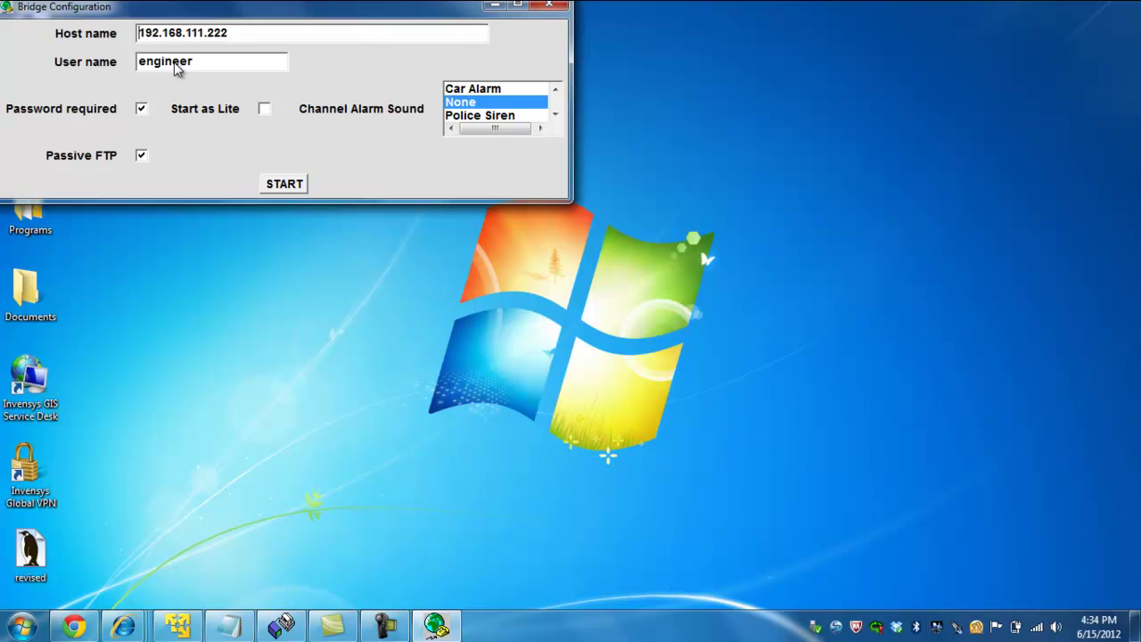
Step: Enter the connection password to connect to the 6180A recorder and show its live reading
{"action": "key", "text": "Return"}
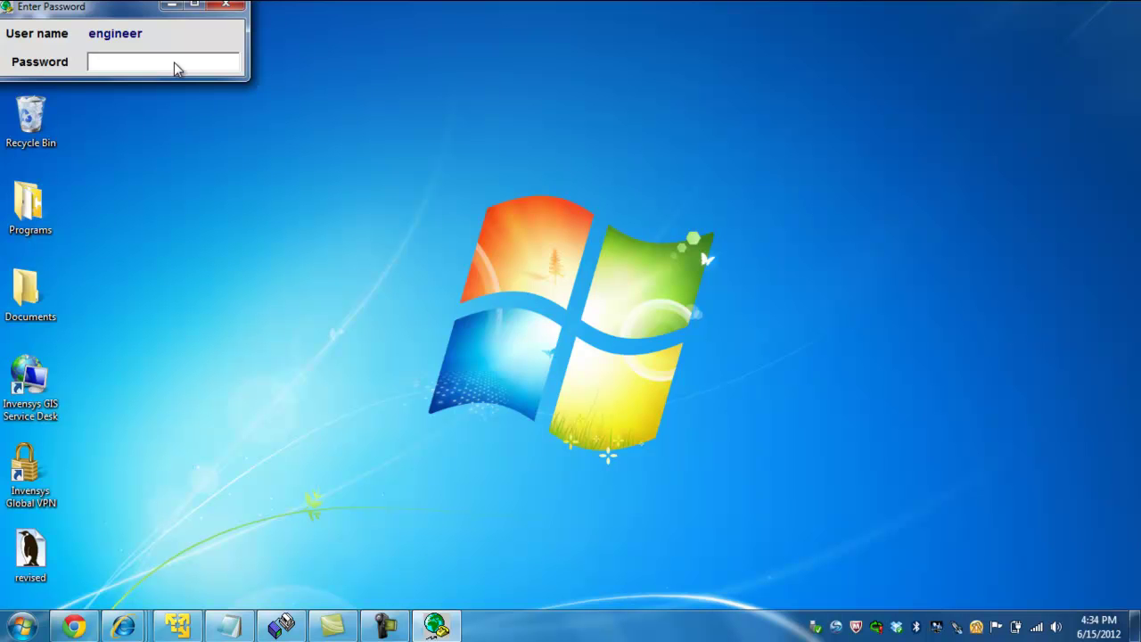
{"action": "type", "text": "***"}
{"action": "key", "text": "Return"}
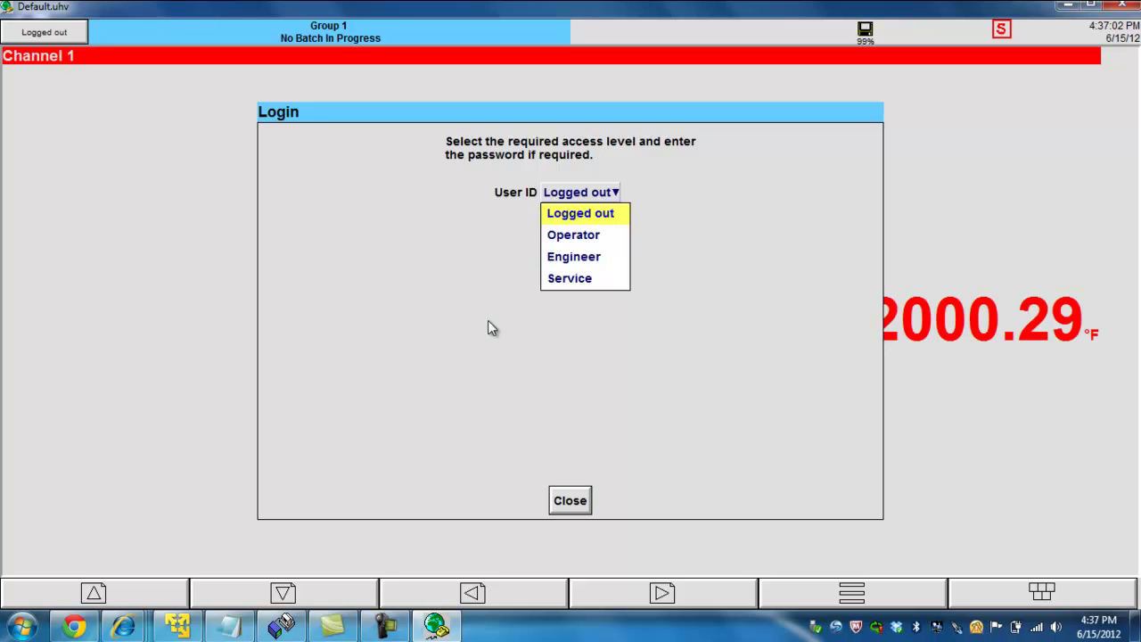
Step: Log in at Engineer access level with its password and move into the Root Menu's Operator section
{"action": "key", "text": "Down"}
{"action": "key", "text": "Down"}
{"action": "key", "text": "Return"}
{"action": "type", "text": "**"}
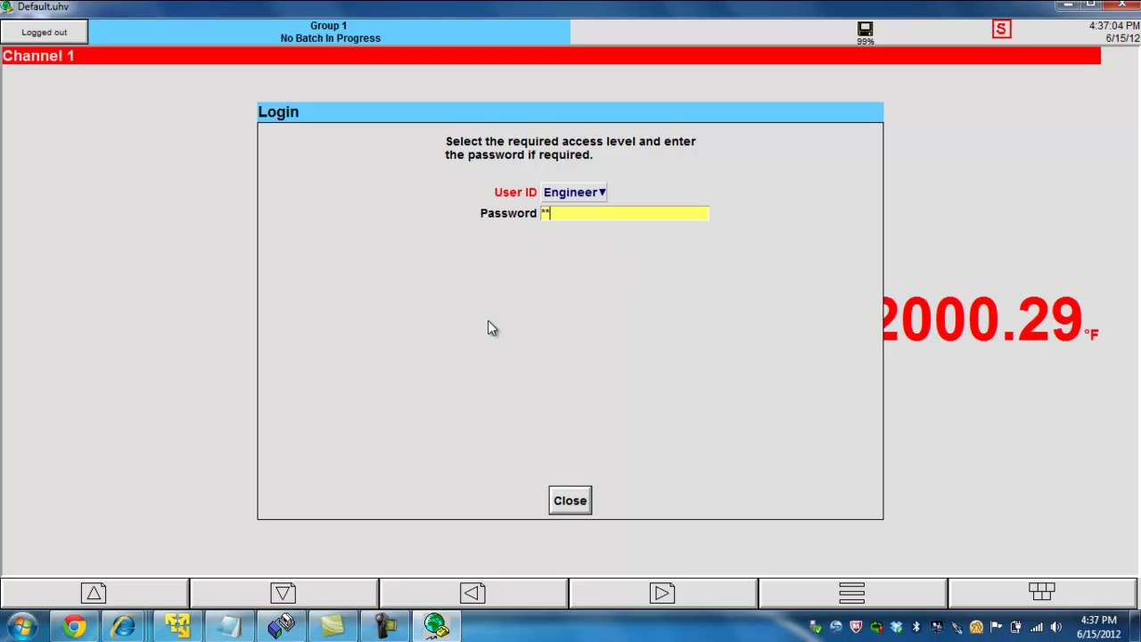
{"action": "type", "text": "*"}
{"action": "key", "text": "Return"}
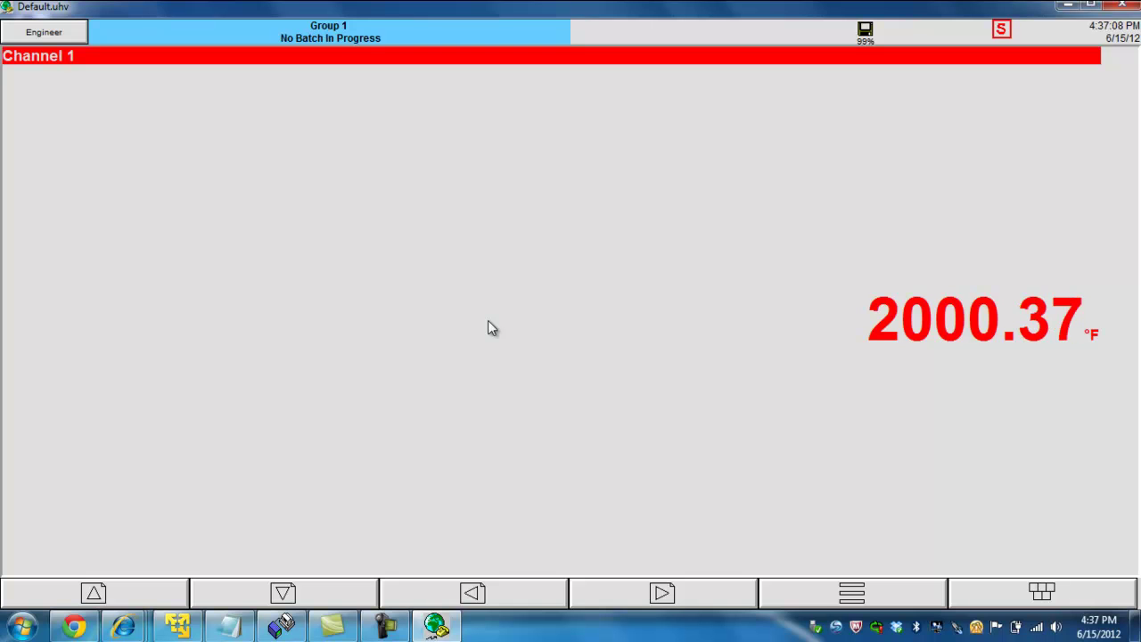
{"action": "key", "text": "F6"}
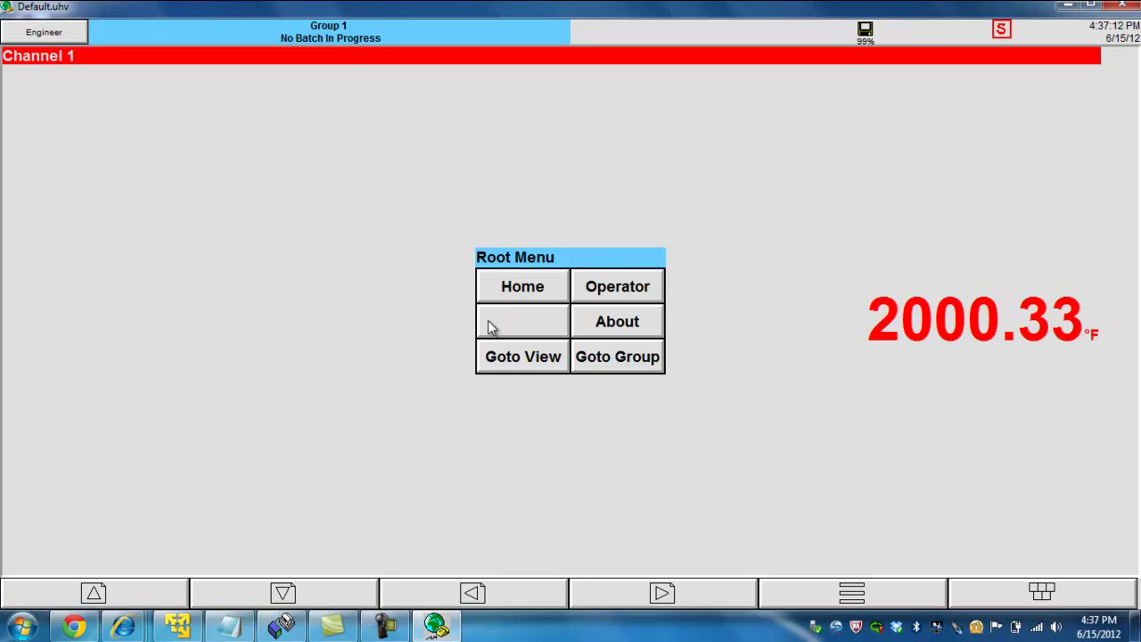
{"action": "key", "text": "Right"}
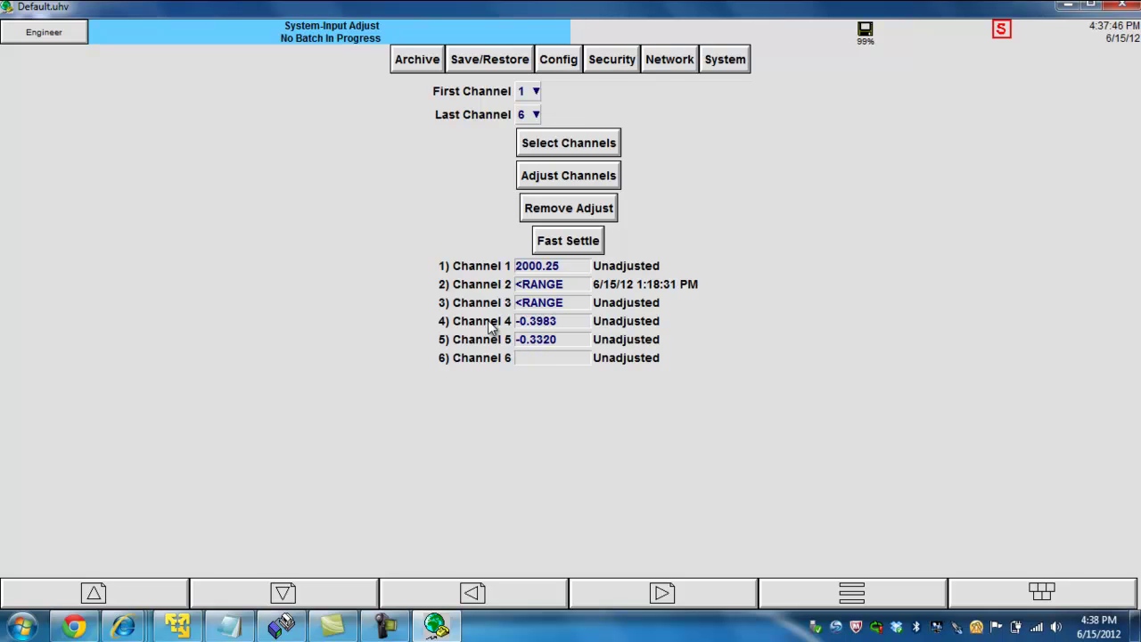
Step: Set the last channel to 1 and include Channel 1 in the channels to adjust
{"action": "key", "text": "alt+Down"}
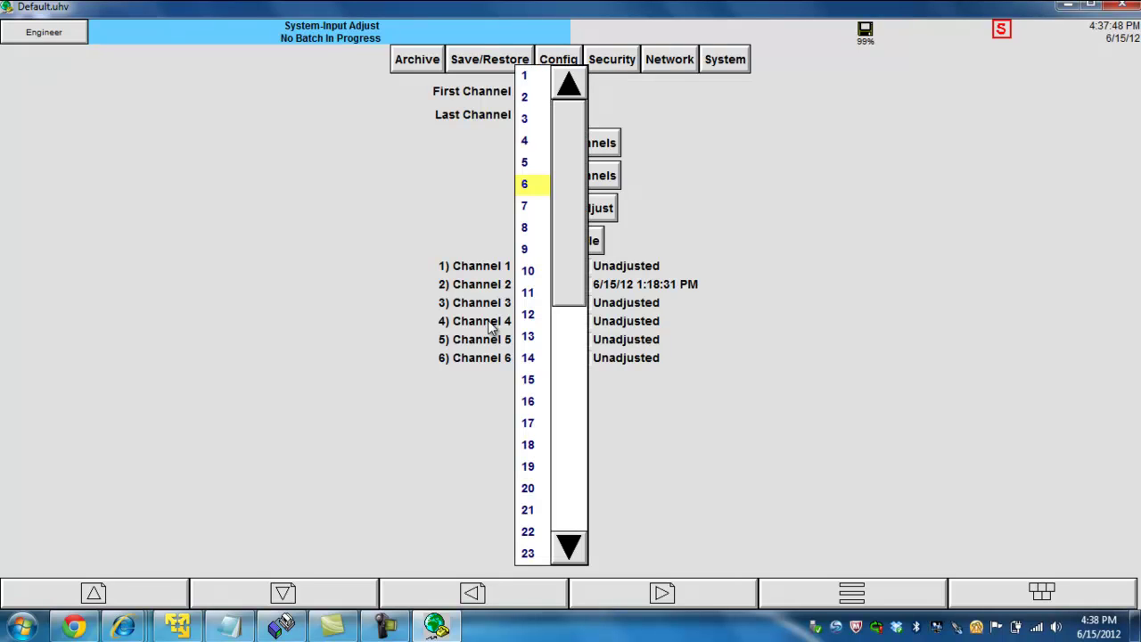
{"action": "key", "text": "Home"}
{"action": "key", "text": "Return"}
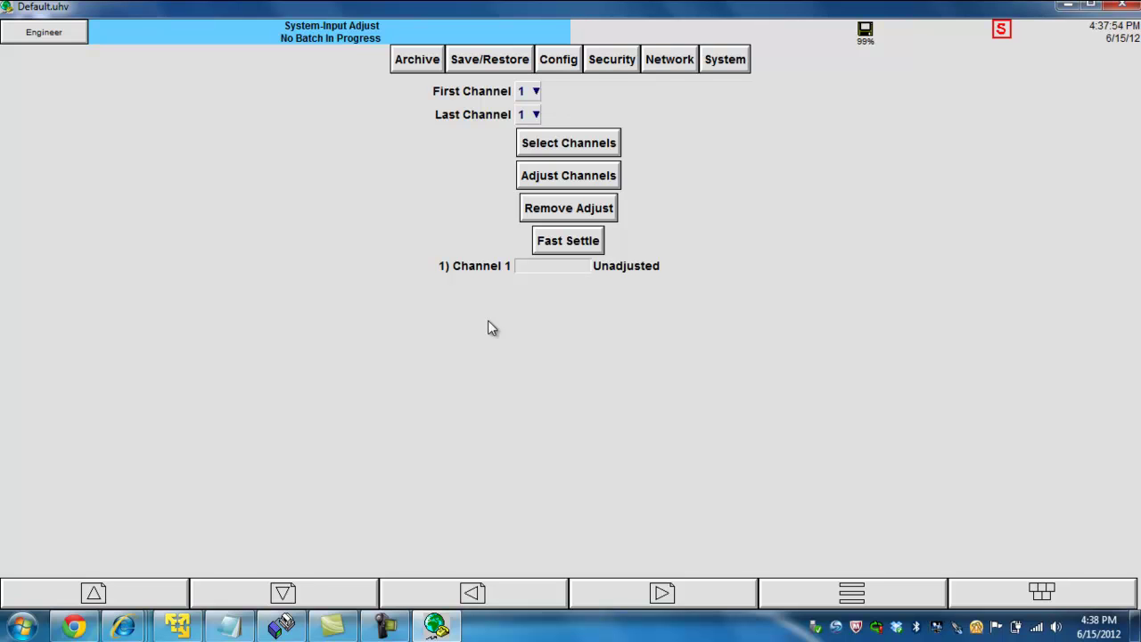
{"action": "key", "text": "Return"}
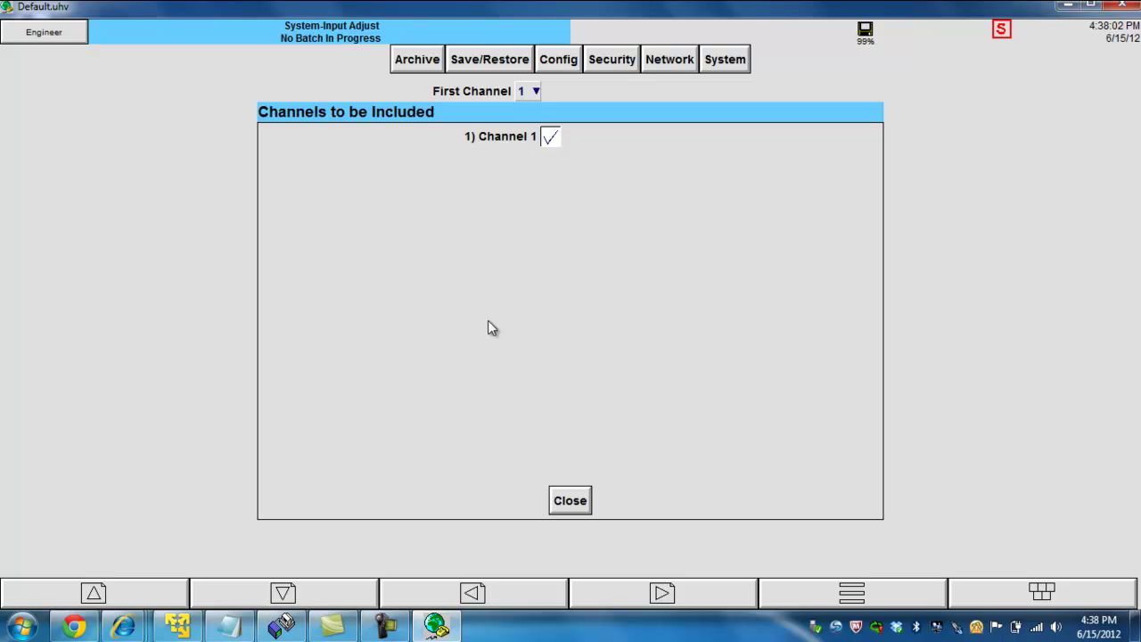
{"action": "key", "text": "Return"}
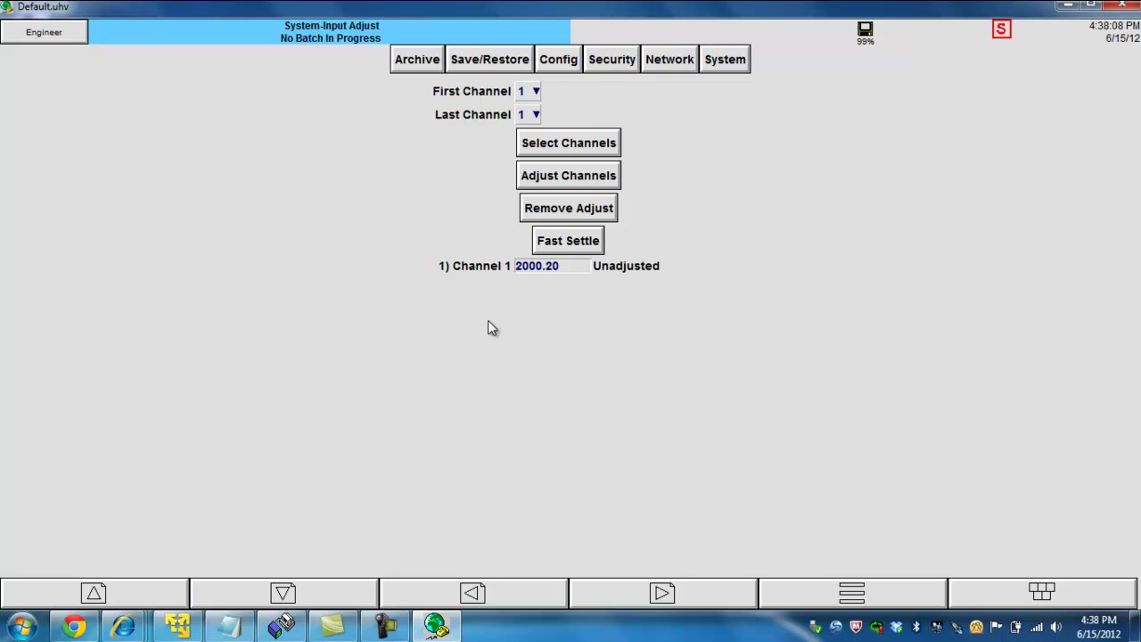
Step: Start adjusting Channel 1, enter a 200 low point, and apply it once settled
{"action": "key", "text": "Return"}
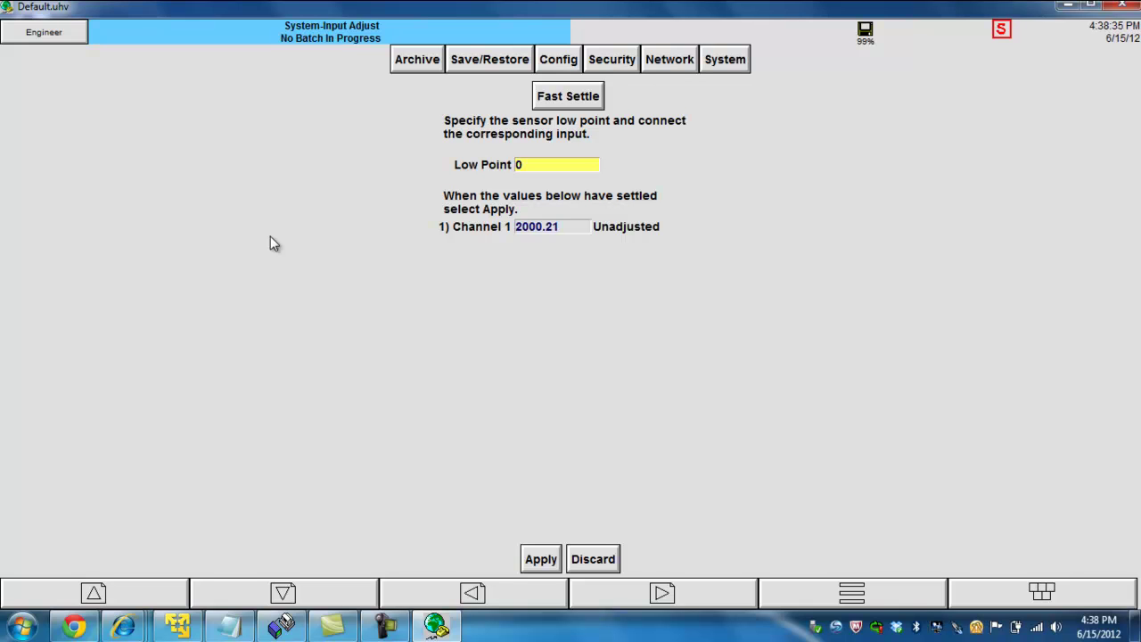
{"action": "key", "text": "BackSpace"}
{"action": "type", "text": "200"}
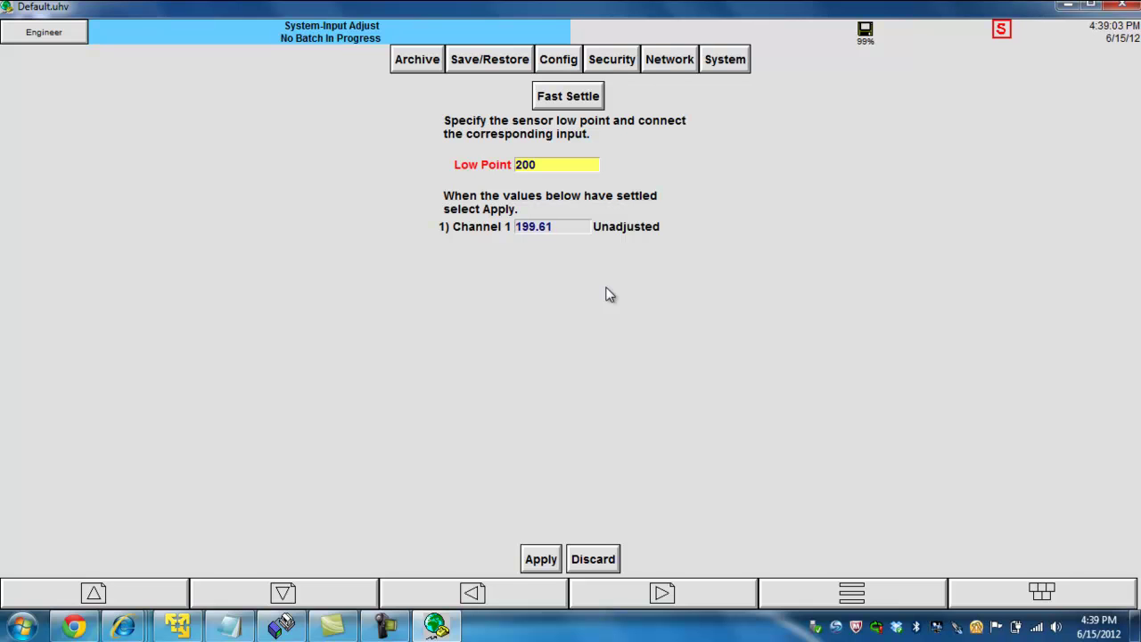
{"action": "key", "text": "Return"}
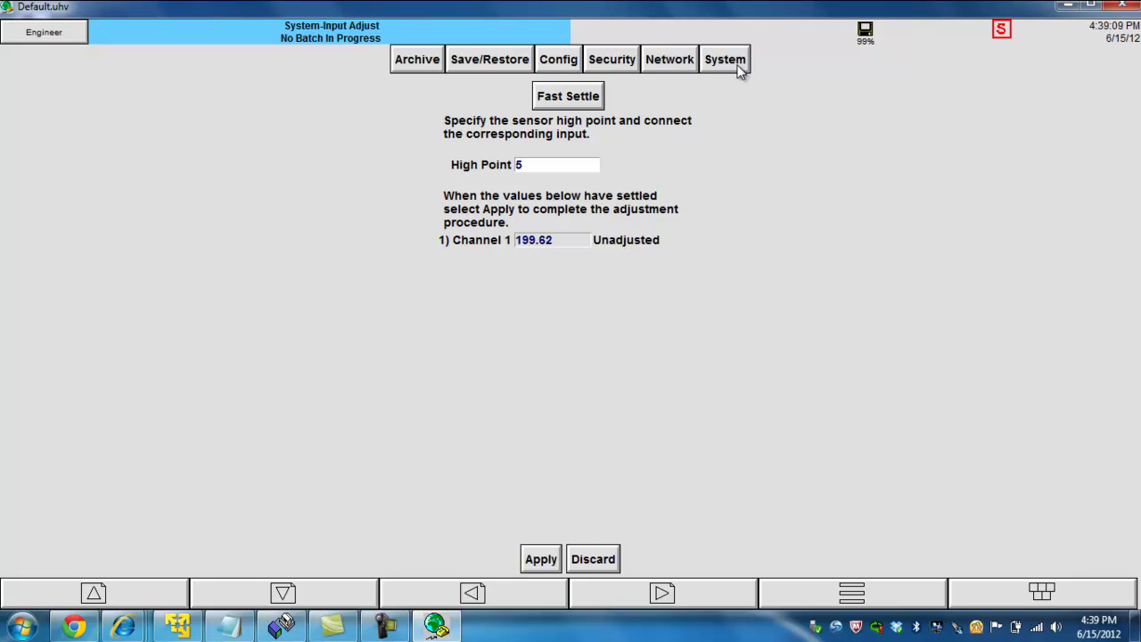
Step: Enter 1800 as the High Point value
{"action": "key", "text": "Return"}
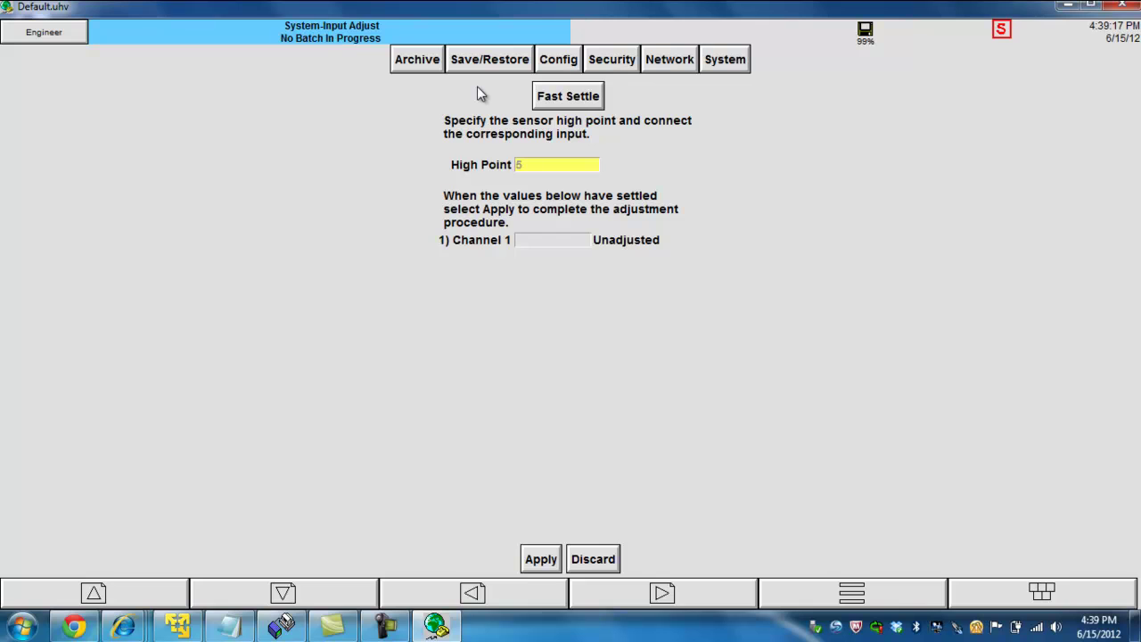
{"action": "type", "text": "1"}
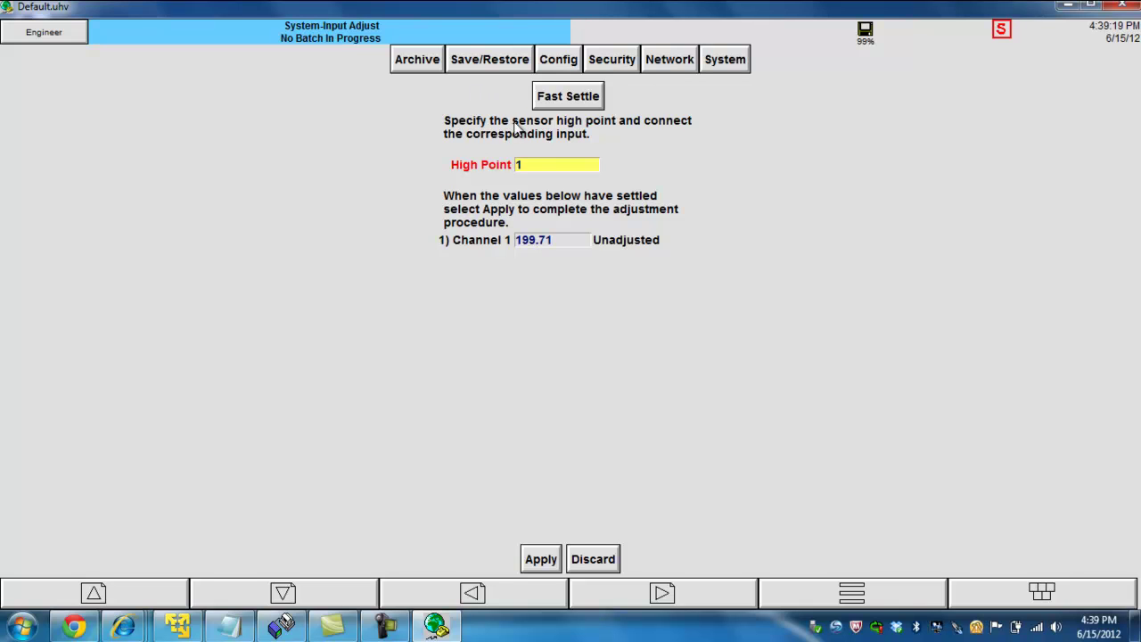
{"action": "type", "text": "800"}
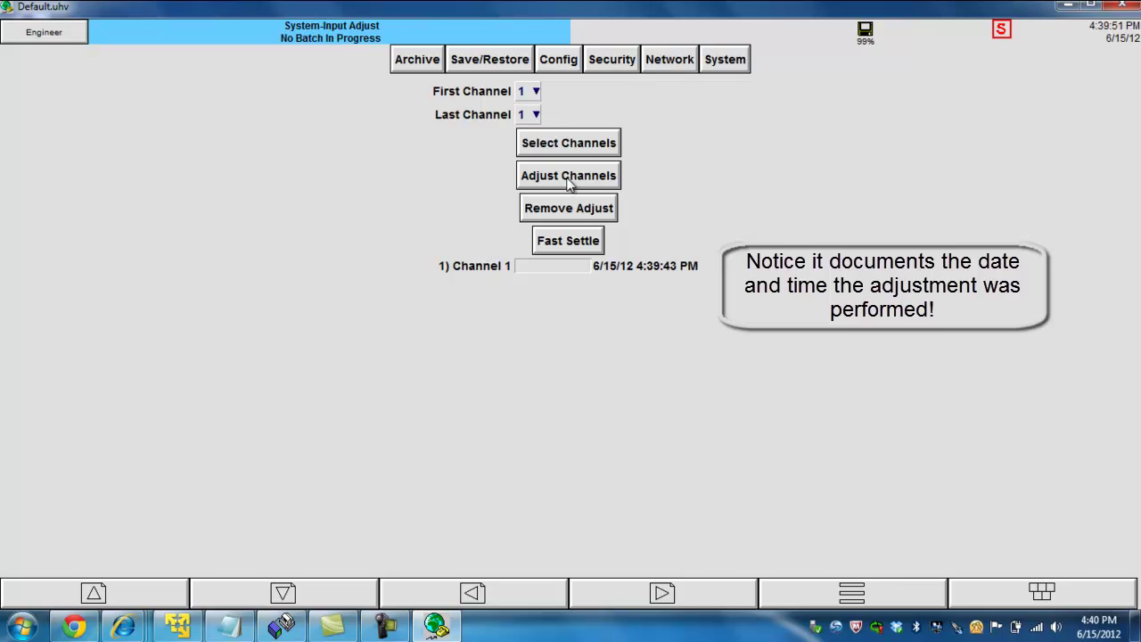
Step: Open the Group 1 Numeric Page through the Root Menu's Operator views
{"action": "right_click", "coordinate": [585, 252]}
{"action": "left_click", "coordinate": [592, 285]}
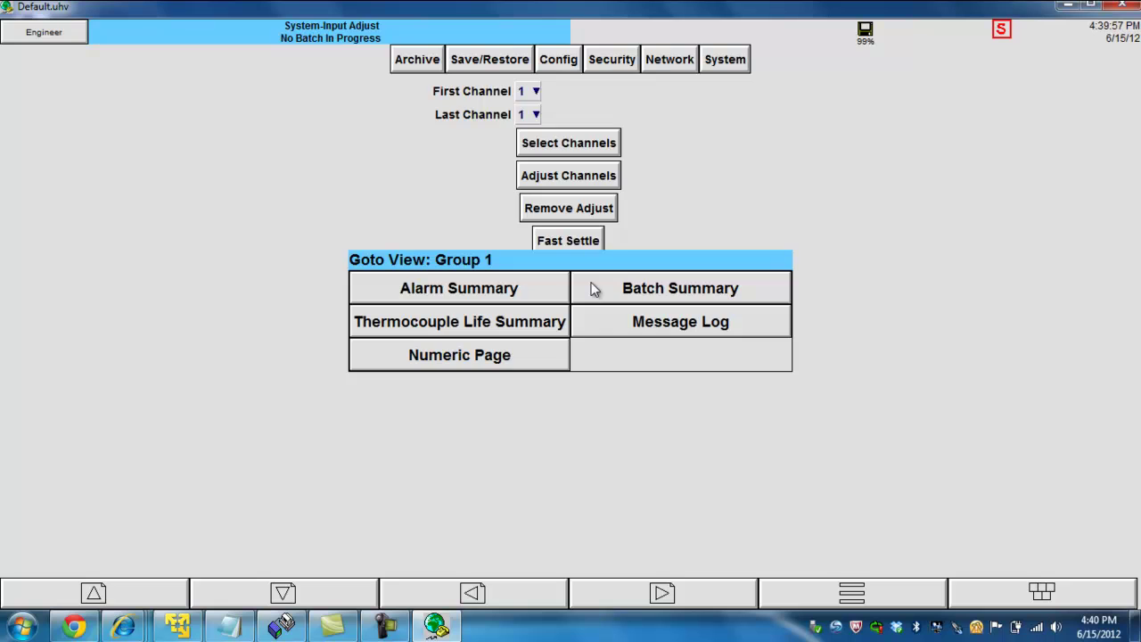
{"action": "key", "text": "Return"}
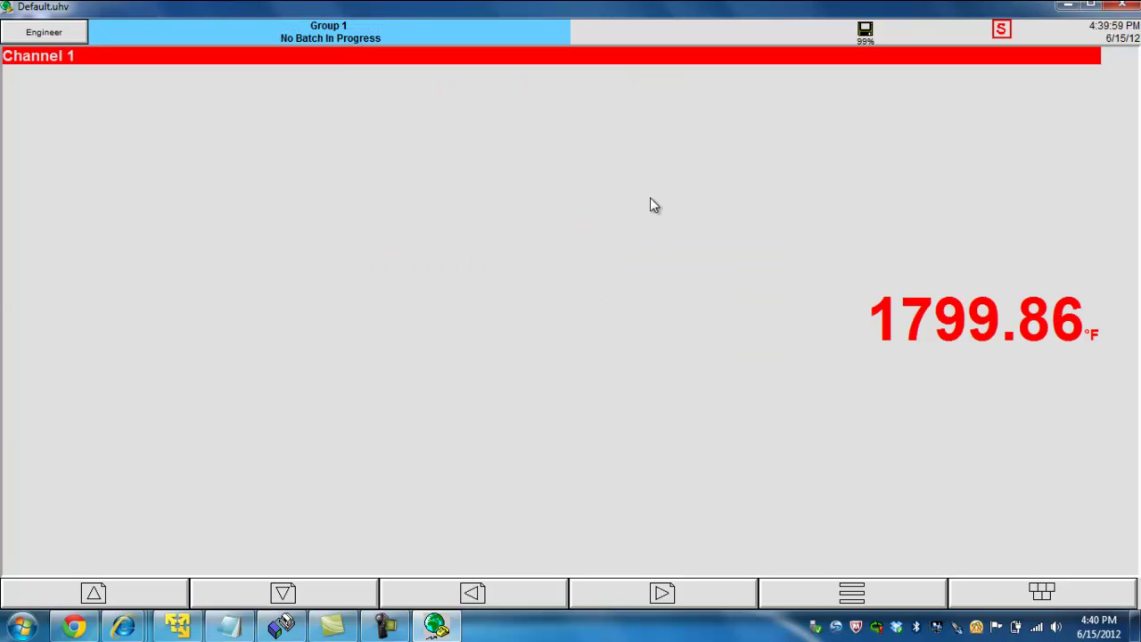